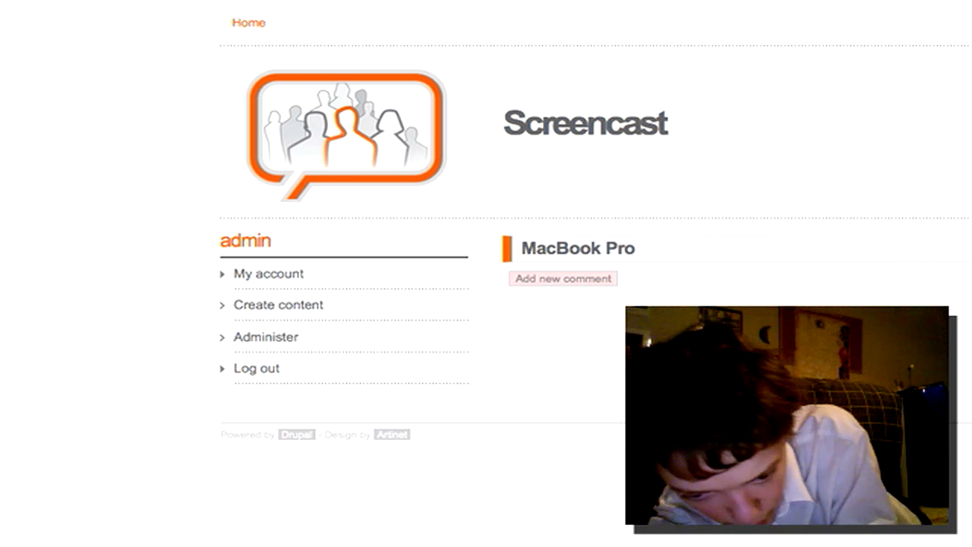
Load the Screencast site's Modules page from the 'ad' address suggestion, then view Token's drupal.org page.
type("ad")
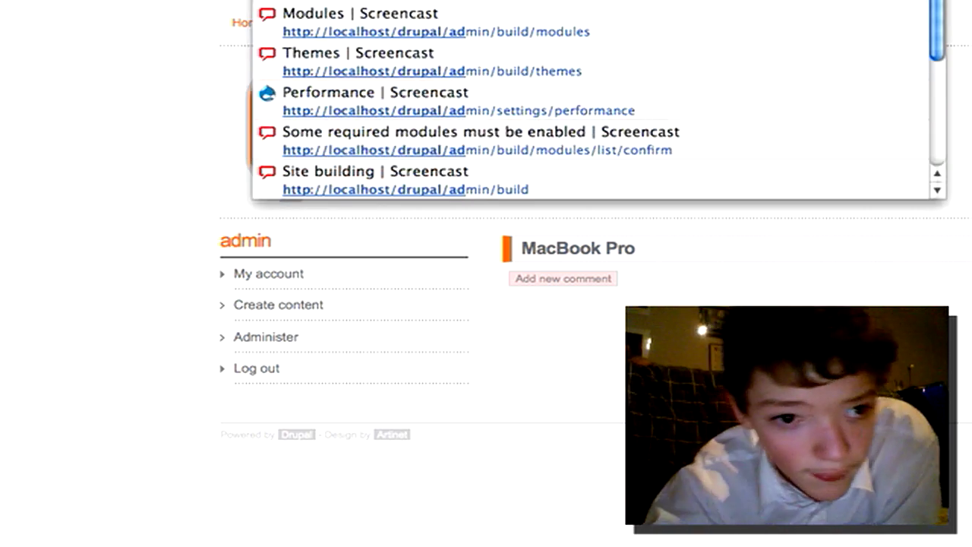
left_click(670, 36)
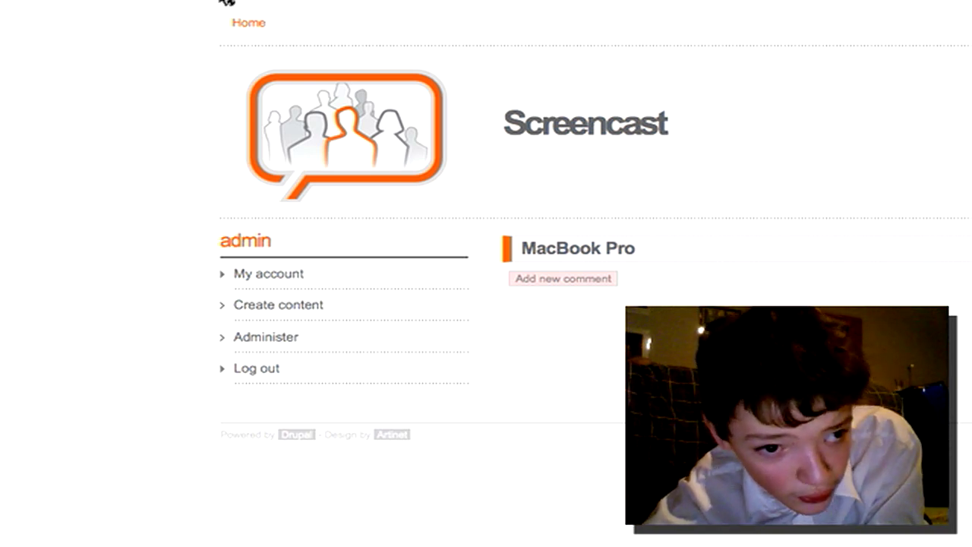
left_click(189, 3)
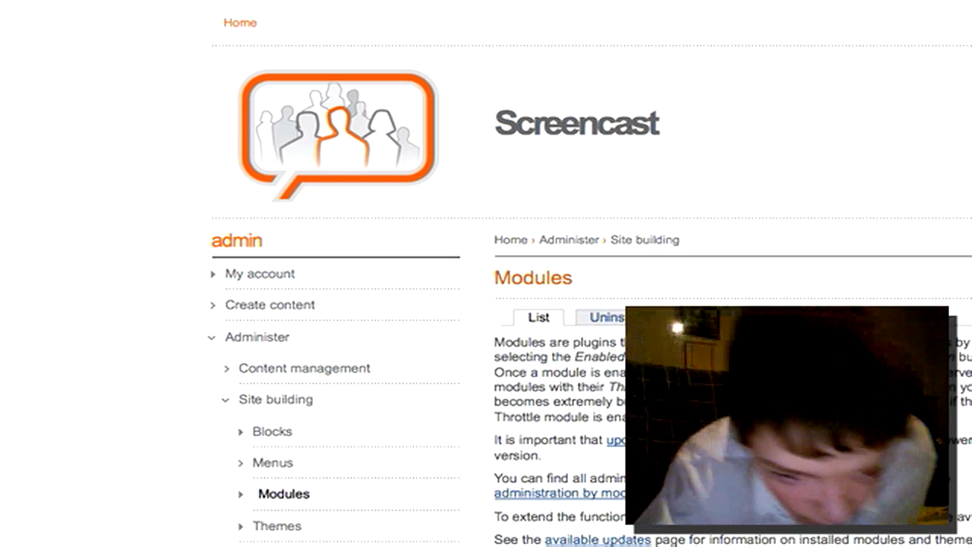
Collapse the 'Core - optional' and 'Other' groups, review the Ubercart modules, and return to the top.
scroll(942, 137, "down", 7)
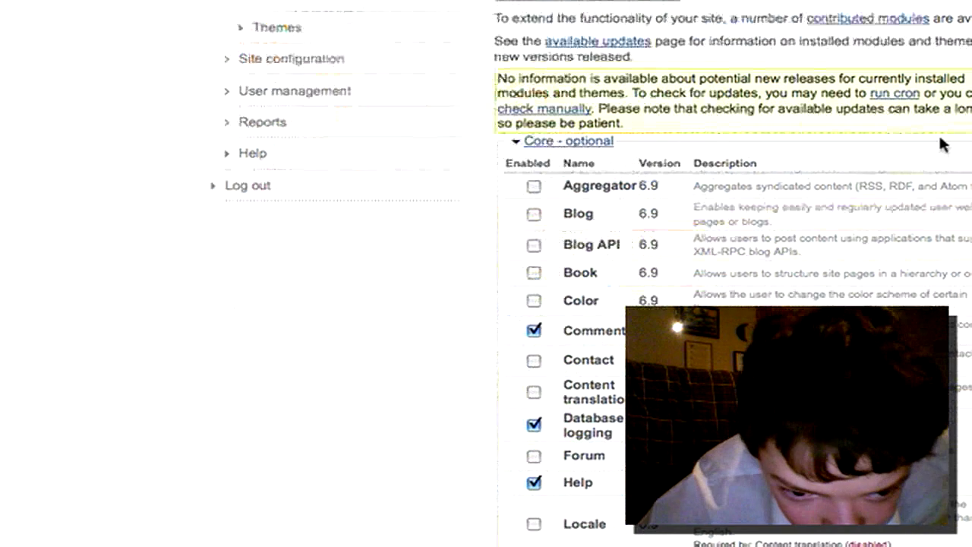
left_click(515, 144)
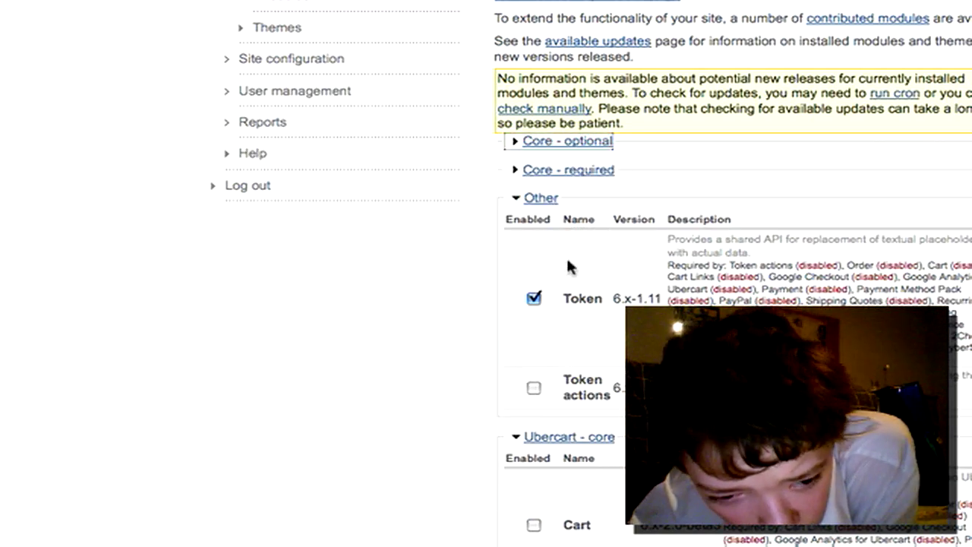
left_click(549, 199)
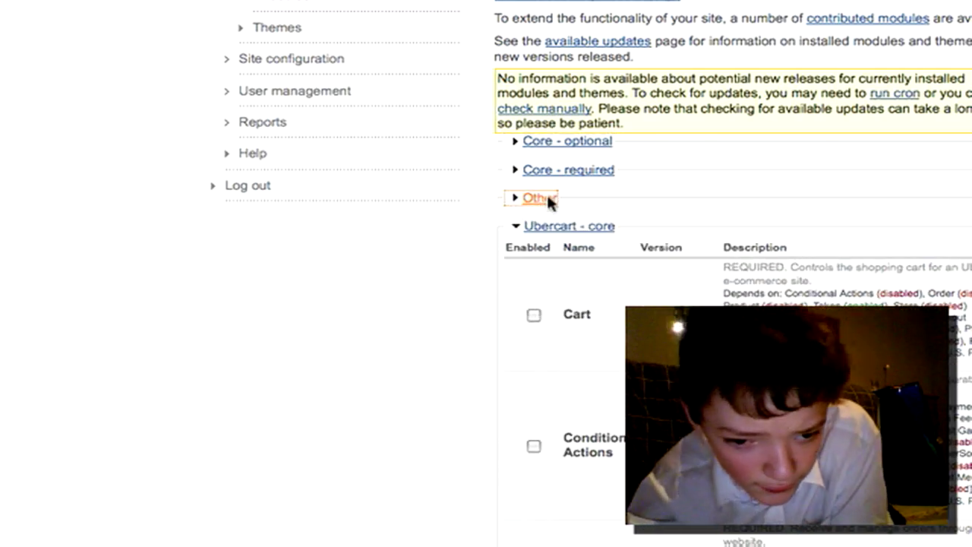
scroll(550, 202, "down", 15)
scroll(573, 221, "down", 15)
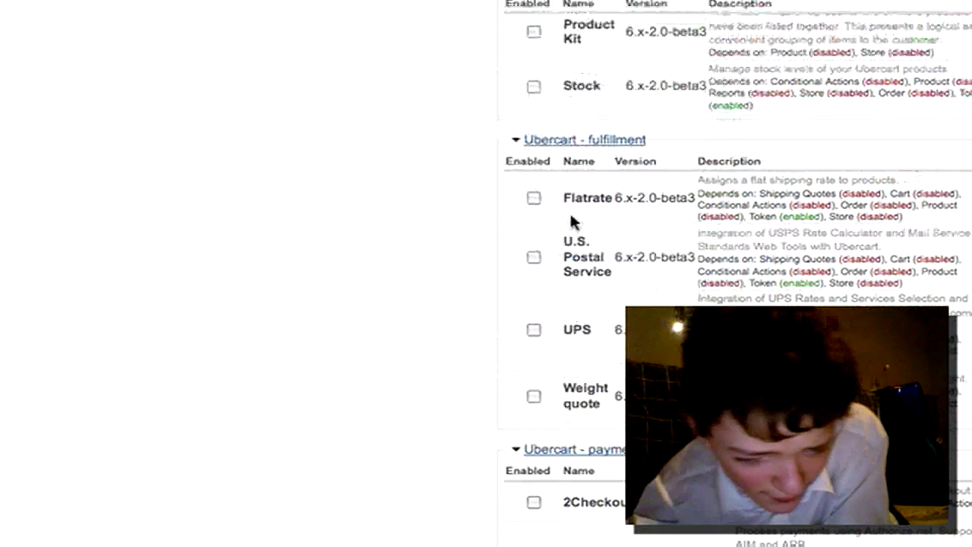
scroll(573, 221, "up", 20)
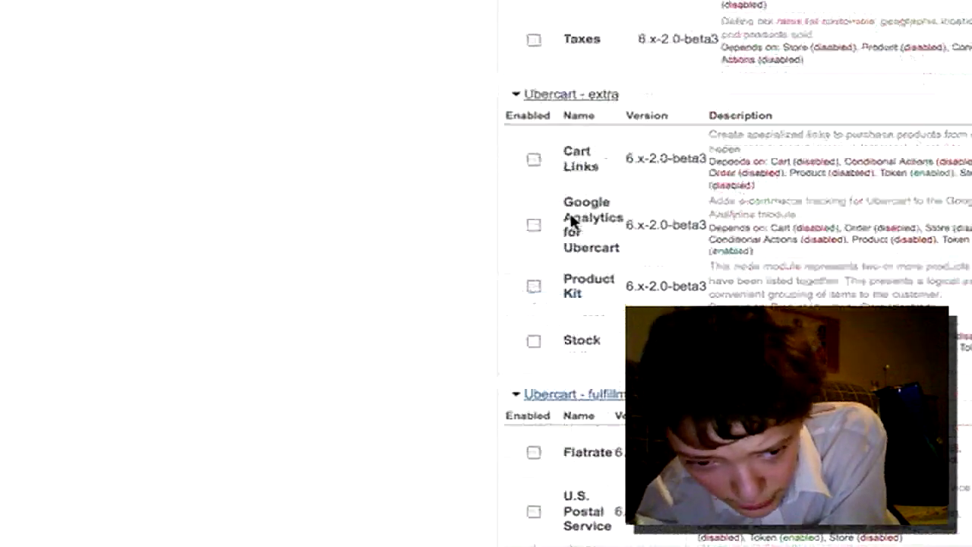
scroll(572, 220, "down", 15)
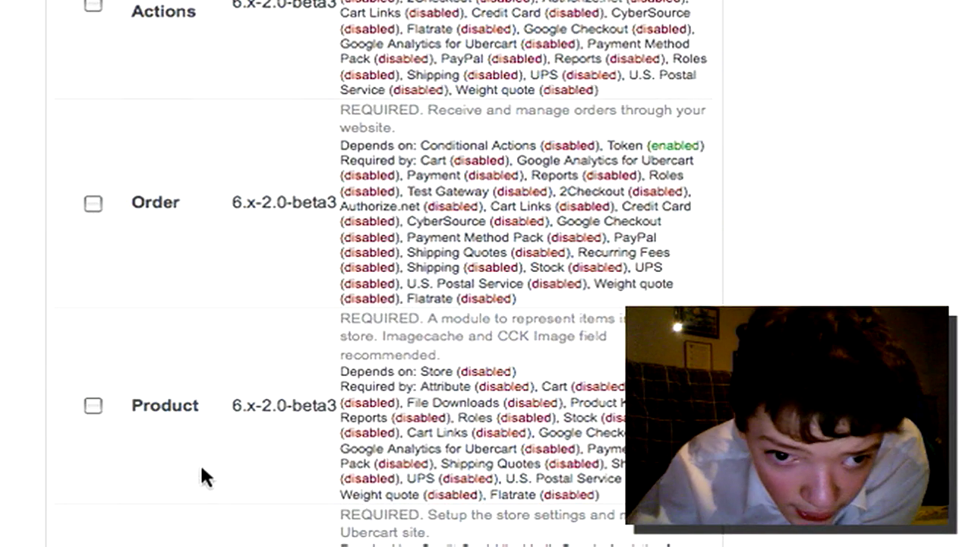
key("Home")
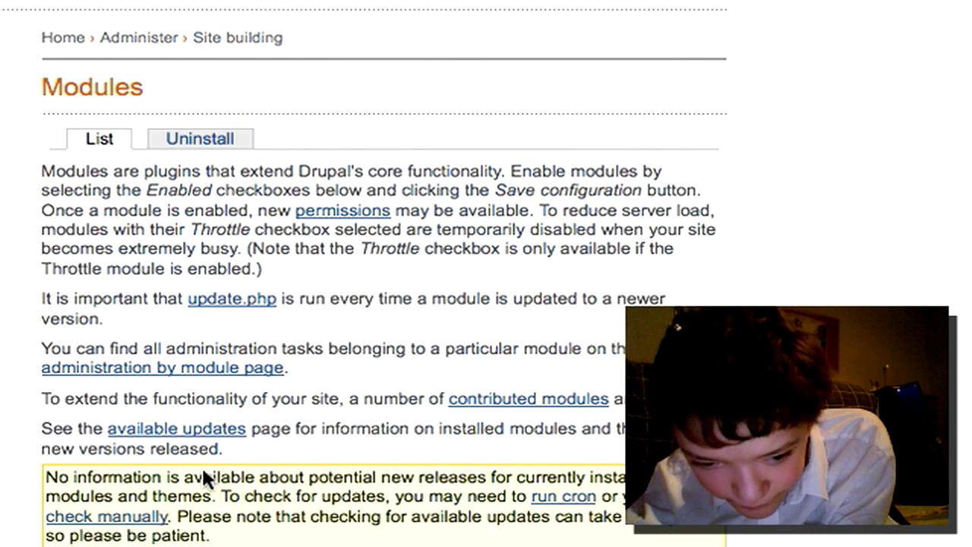
scroll(202, 469, "down", 10)
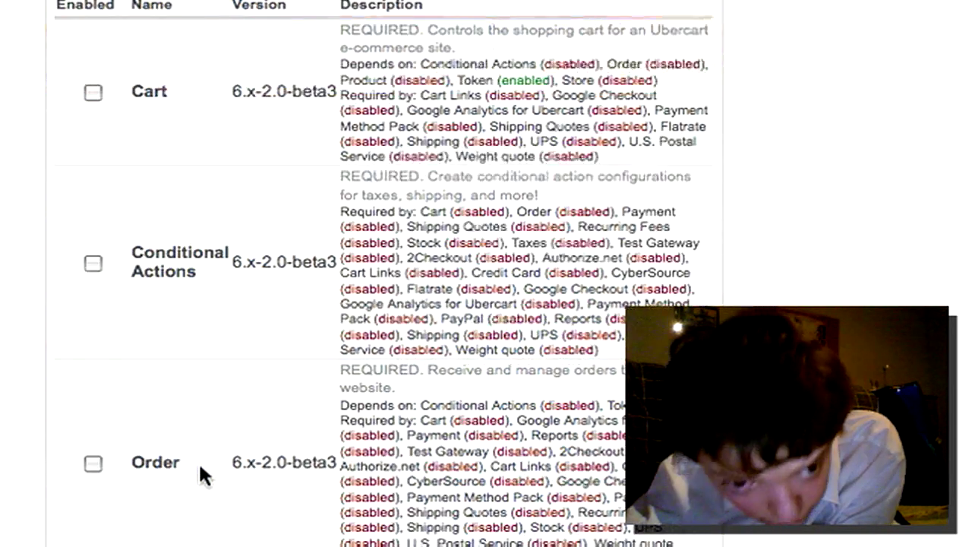
scroll(204, 475, "up", 2)
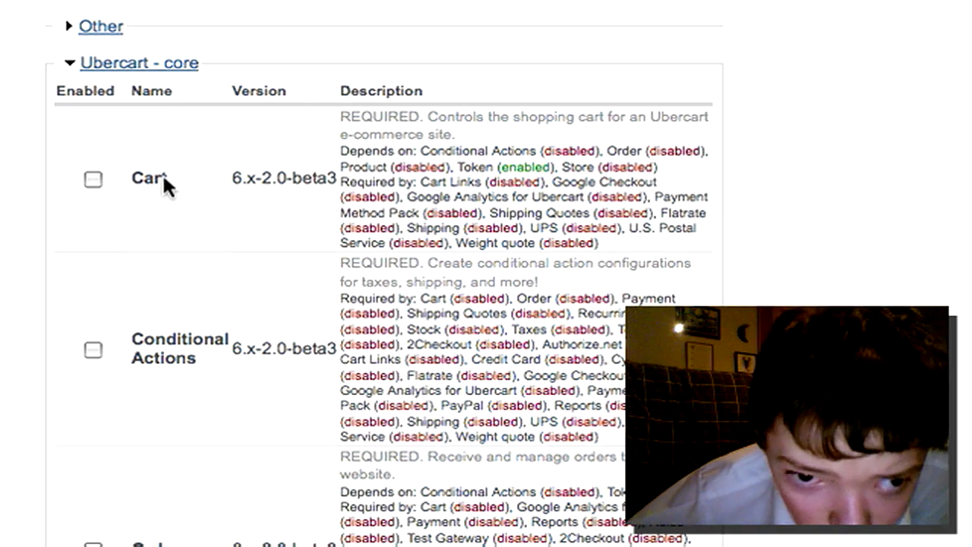
scroll(164, 178, "down", 15)
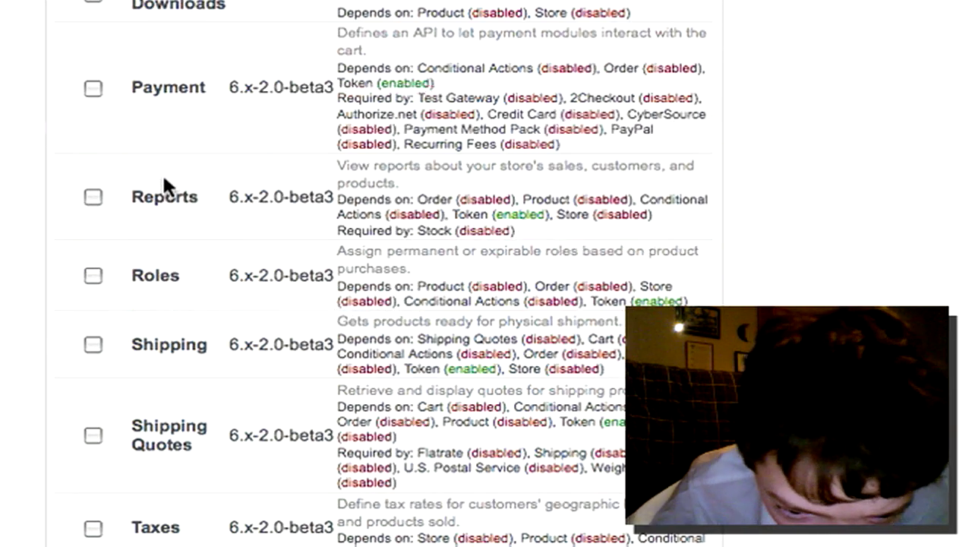
scroll(163, 182, "down", 10)
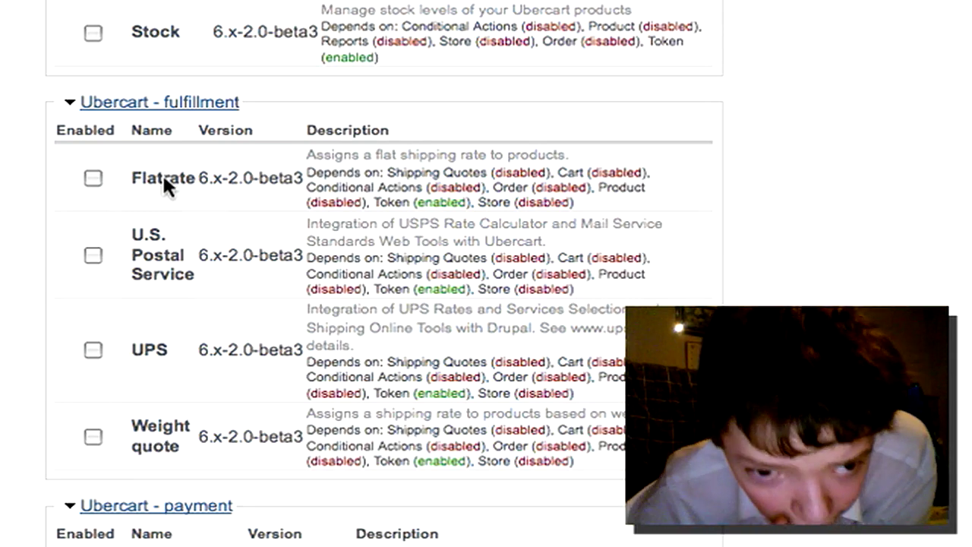
scroll(162, 183, "down", 5)
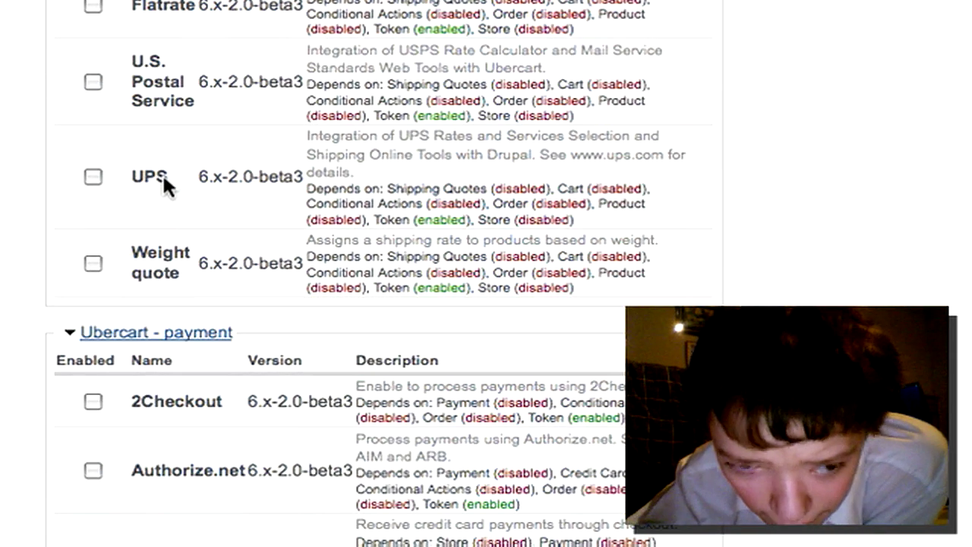
scroll(162, 177, "down", 15)
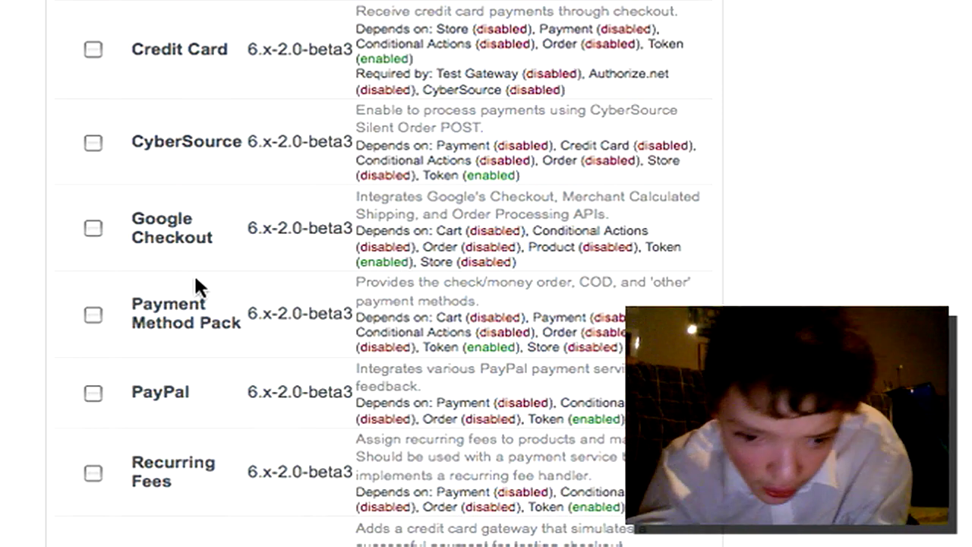
scroll(195, 287, "down", 5)
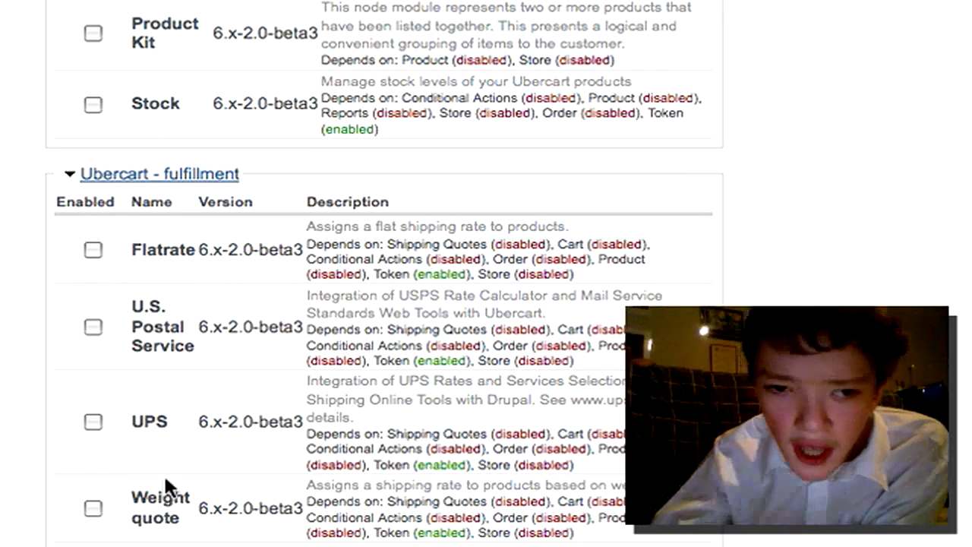
scroll(110, 514, "up", 10)
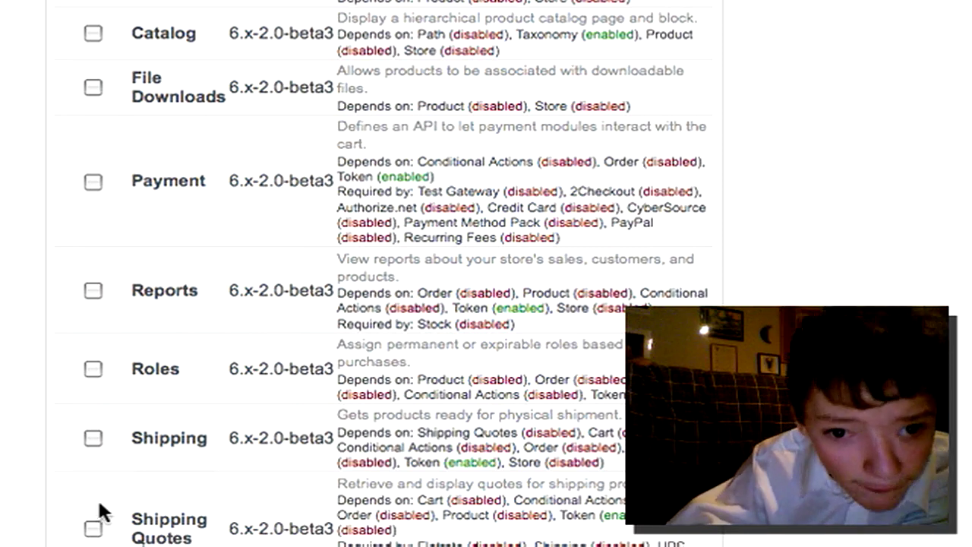
scroll(107, 514, "up", 1)
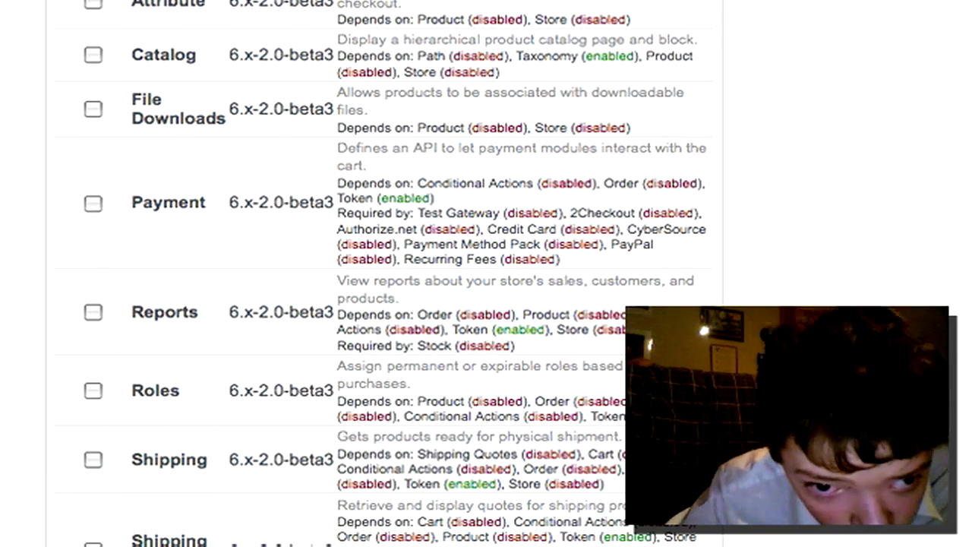
scroll(466, 434, "down", 10)
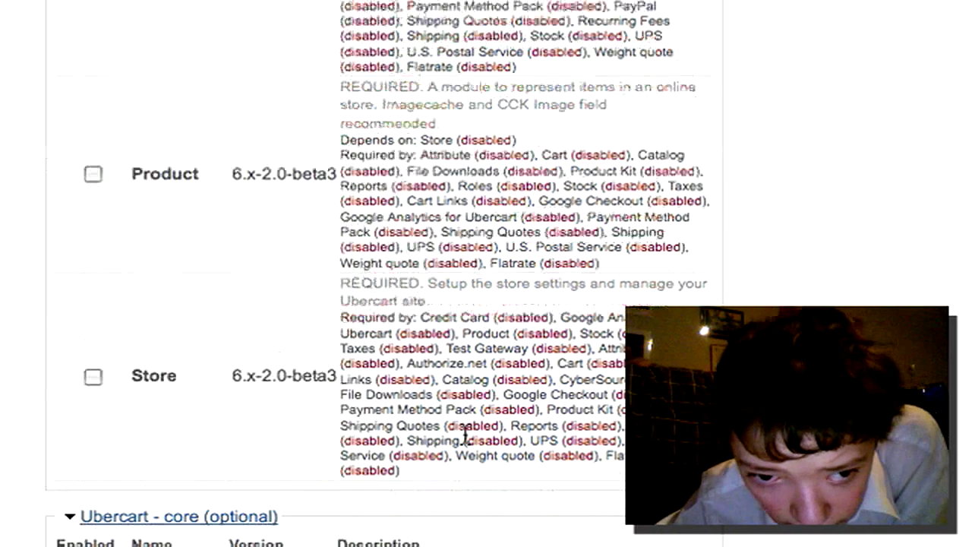
scroll(467, 434, "up", 8)
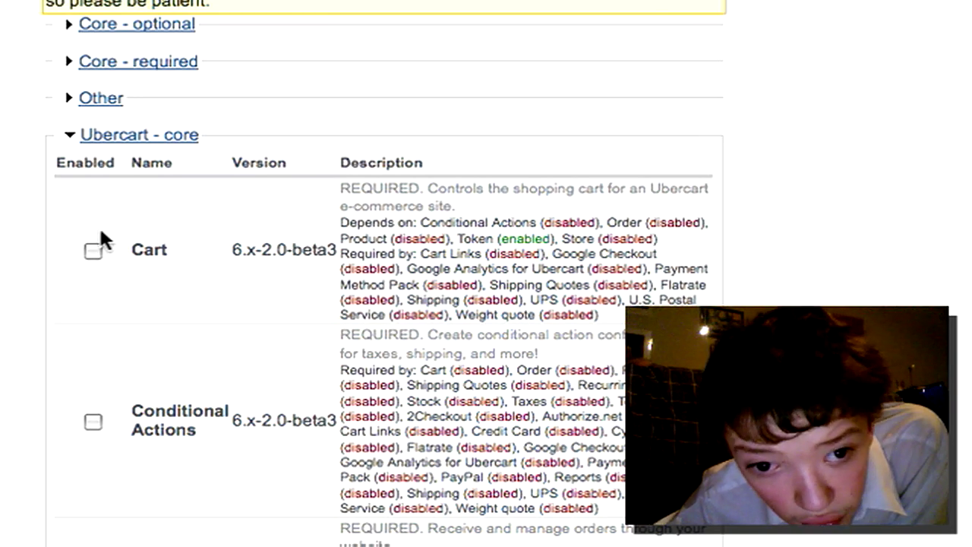
Tick the Order, Store and Product modules under Ubercart - core for enabling.
scroll(101, 255, "down", 3)
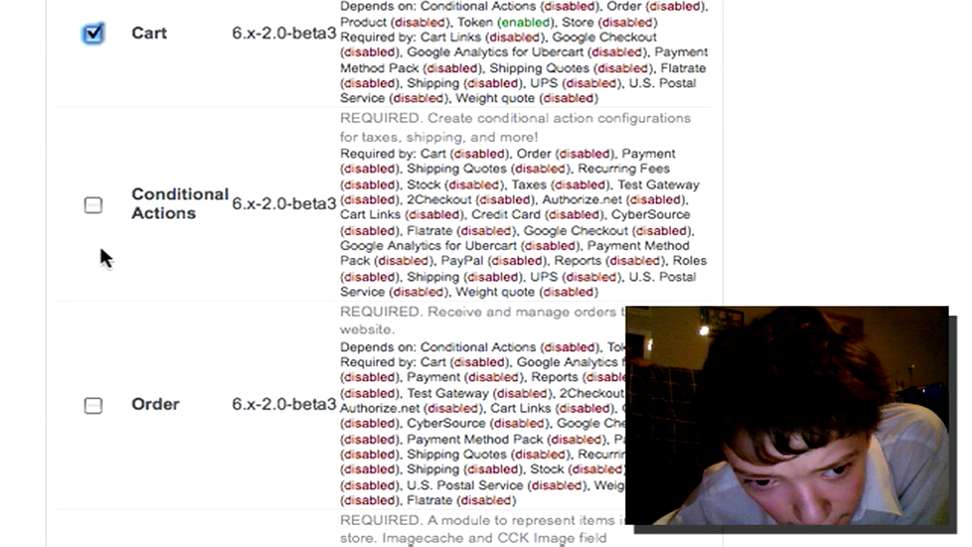
left_click(93, 404)
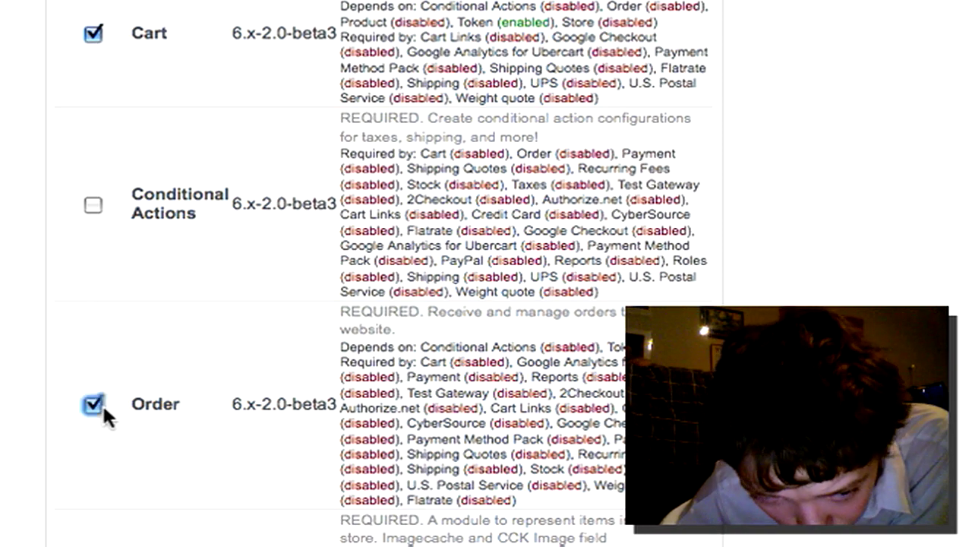
scroll(103, 404, "down", 7)
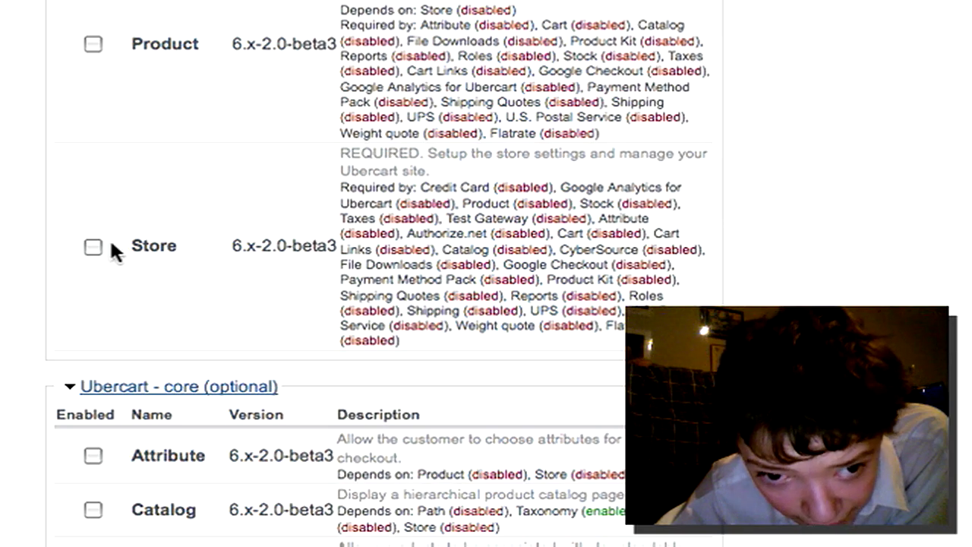
scroll(111, 244, "up", 1)
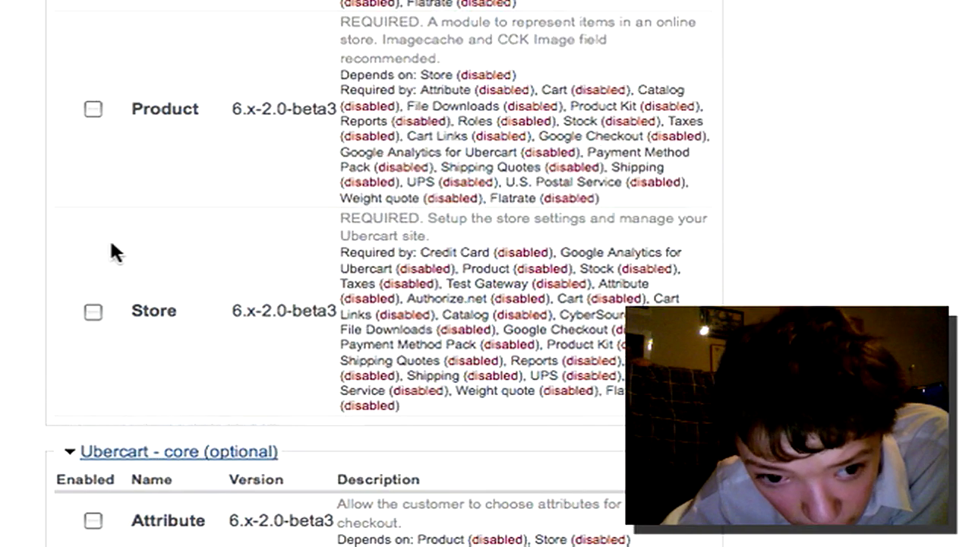
scroll(113, 251, "down", 10)
scroll(112, 252, "up", 6)
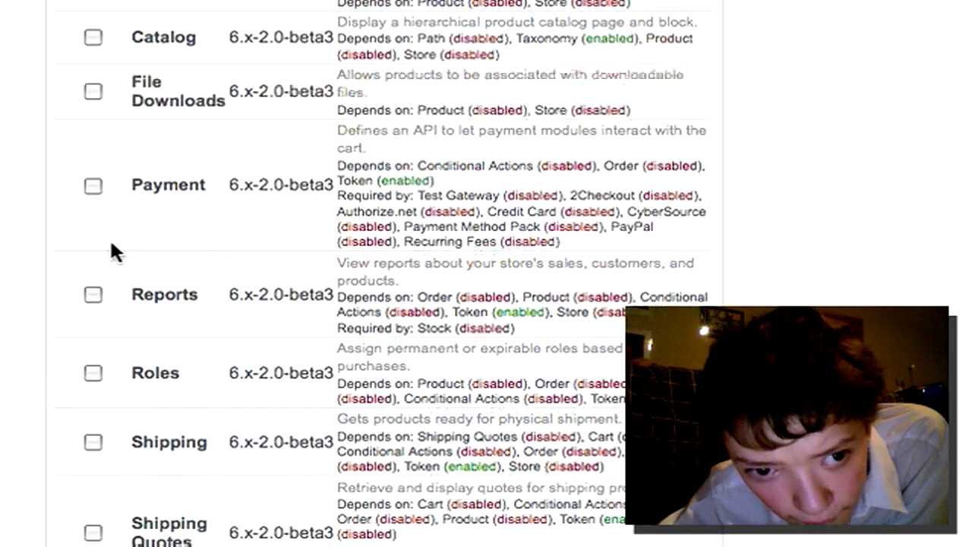
scroll(109, 238, "up", 1)
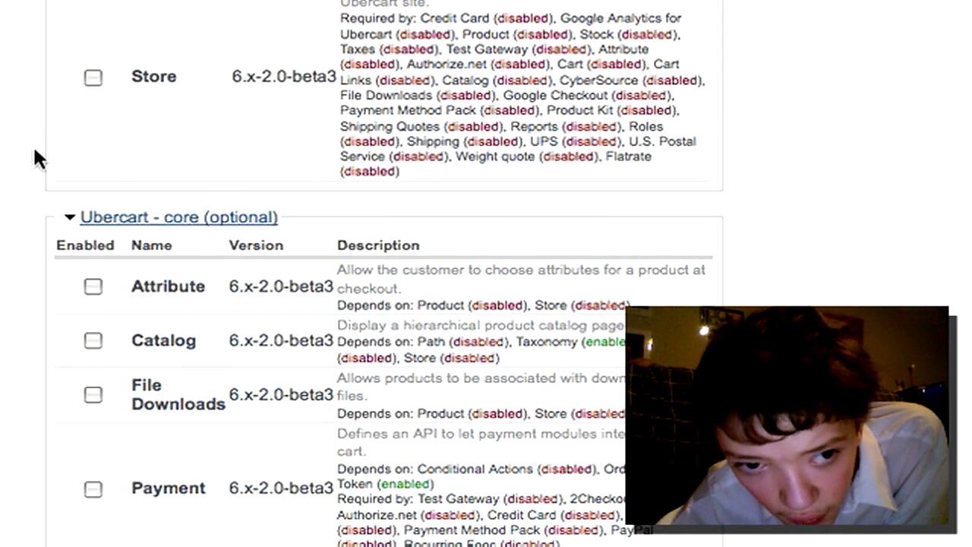
scroll(98, 67, "up", 5)
left_click(94, 79)
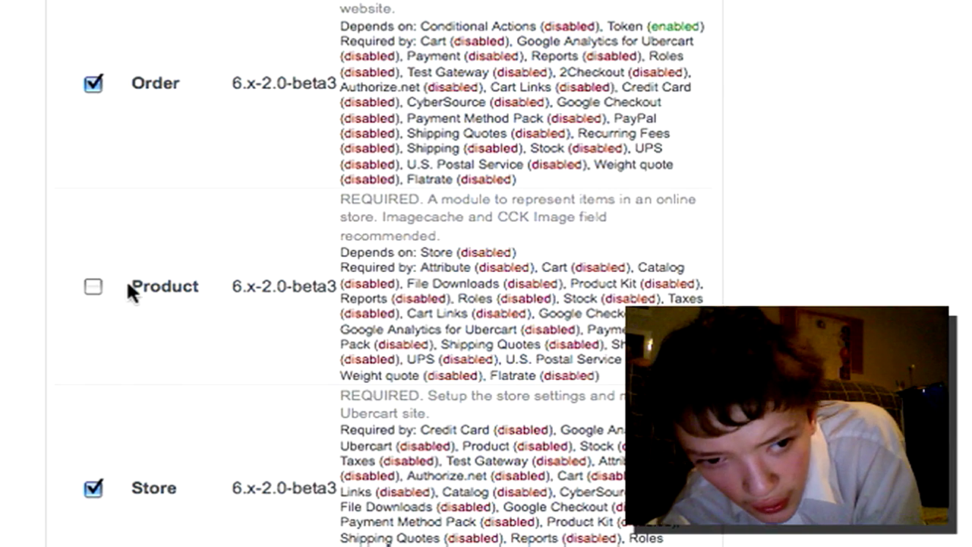
left_click(101, 278)
scroll(100, 278, "down", 10)
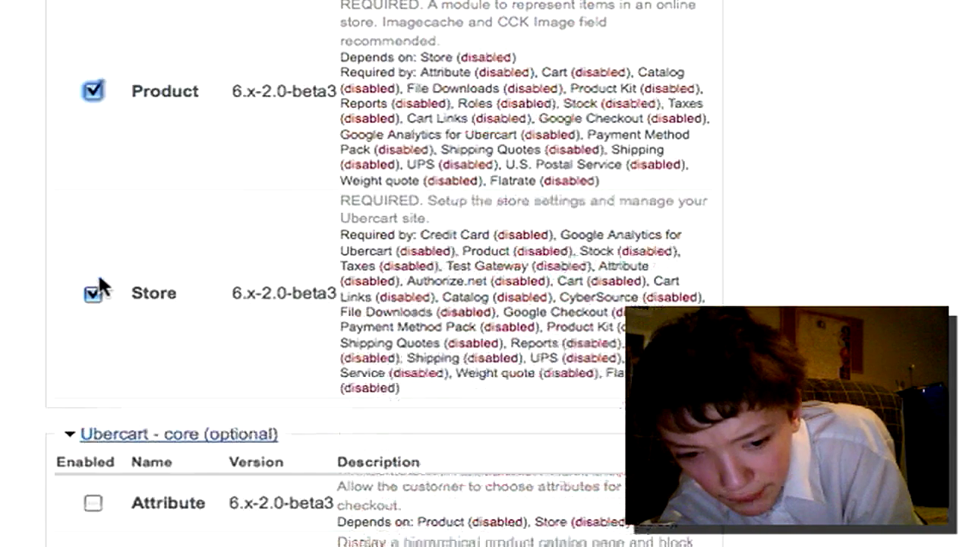
scroll(97, 271, "down", 5)
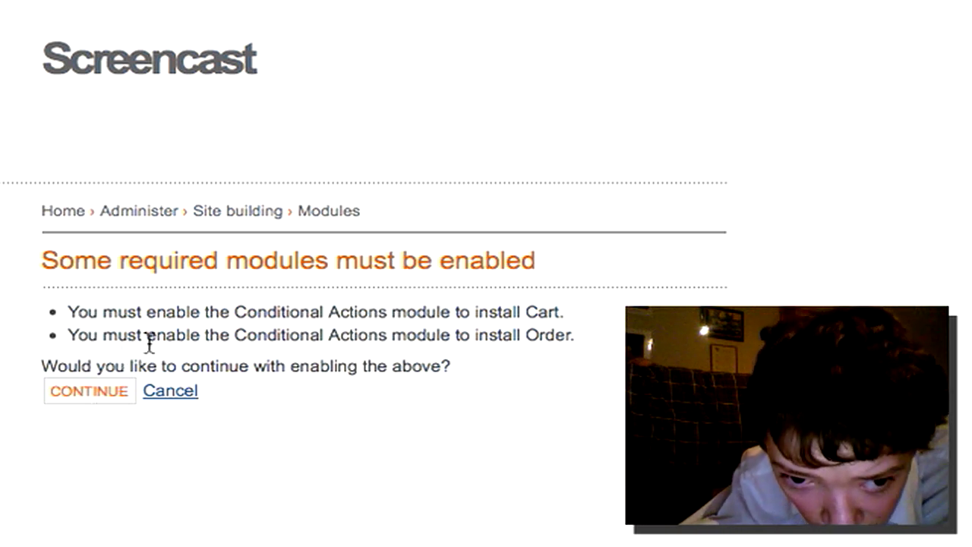
Continue on the dependency prompt to also enable Conditional Actions.
left_click(97, 389)
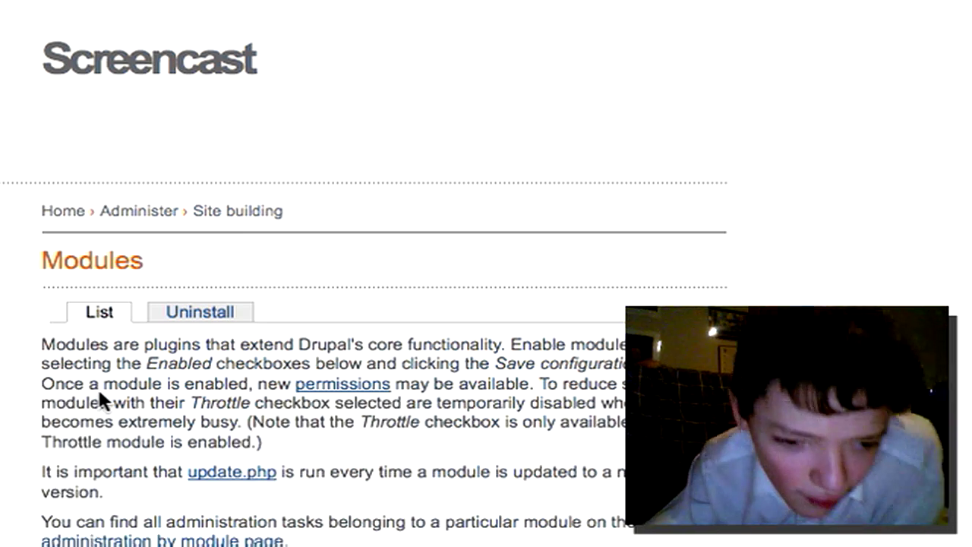
Scroll the reloaded Modules page to check the newly enabled Ubercart modules.
scroll(97, 386, "down", 10)
scroll(99, 395, "up", 3)
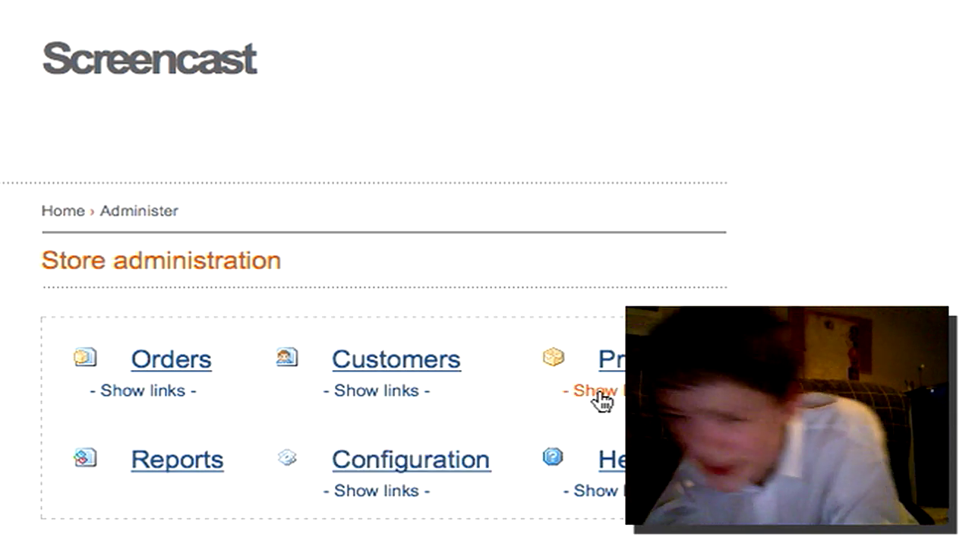
scroll(603, 400, "down", 5)
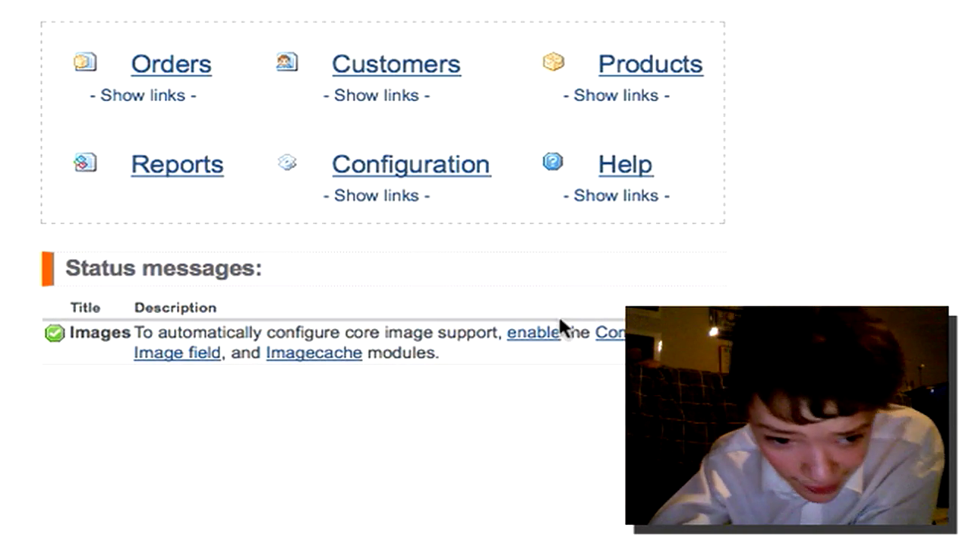